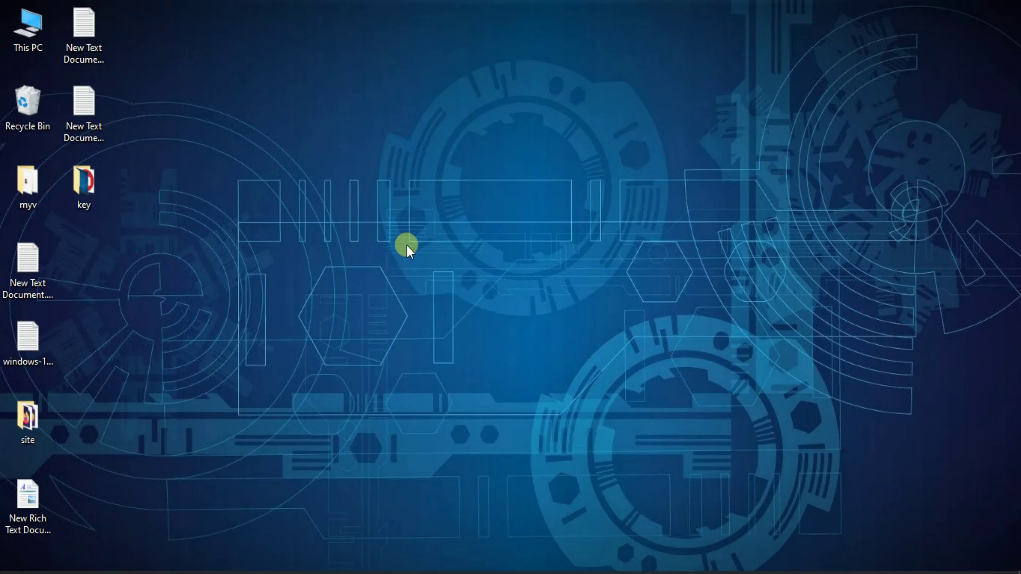
Open the properties of Local Disk (C:) from This PC and start Disk Cleanup for that drive
{"action": "double_click", "coordinate": [28, 16]}
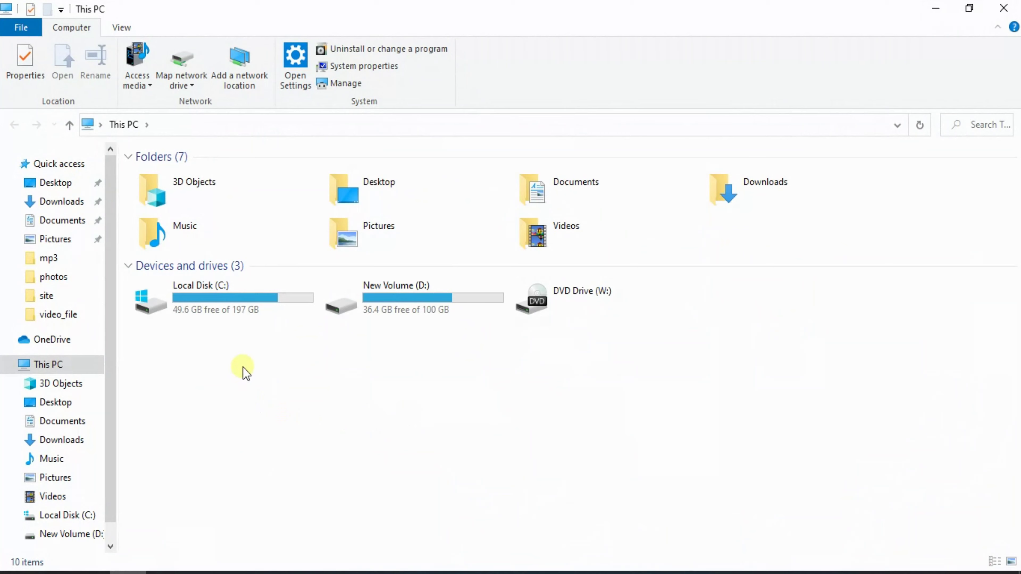
{"action": "left_click", "coordinate": [242, 305]}
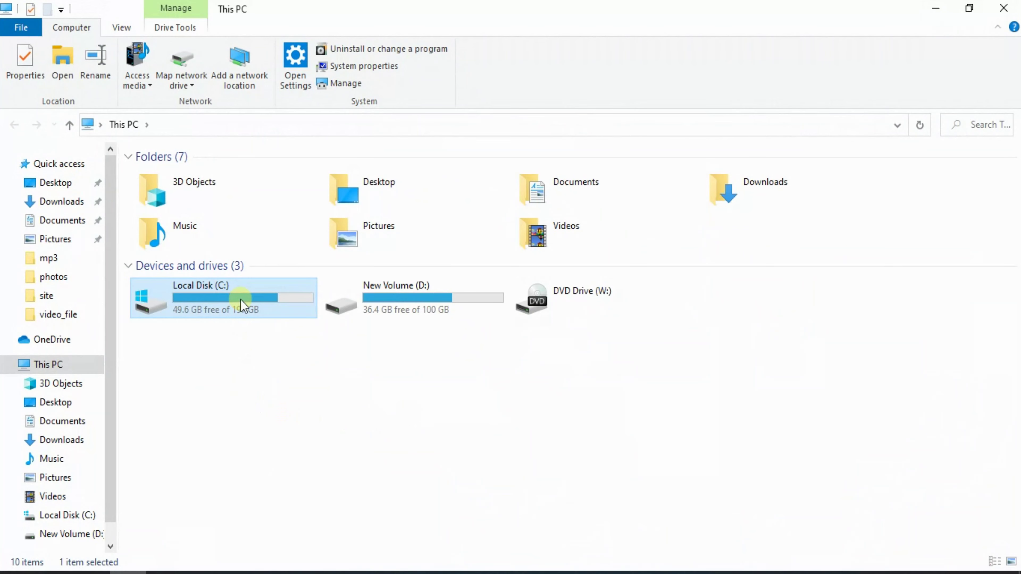
{"action": "right_click", "coordinate": [243, 305]}
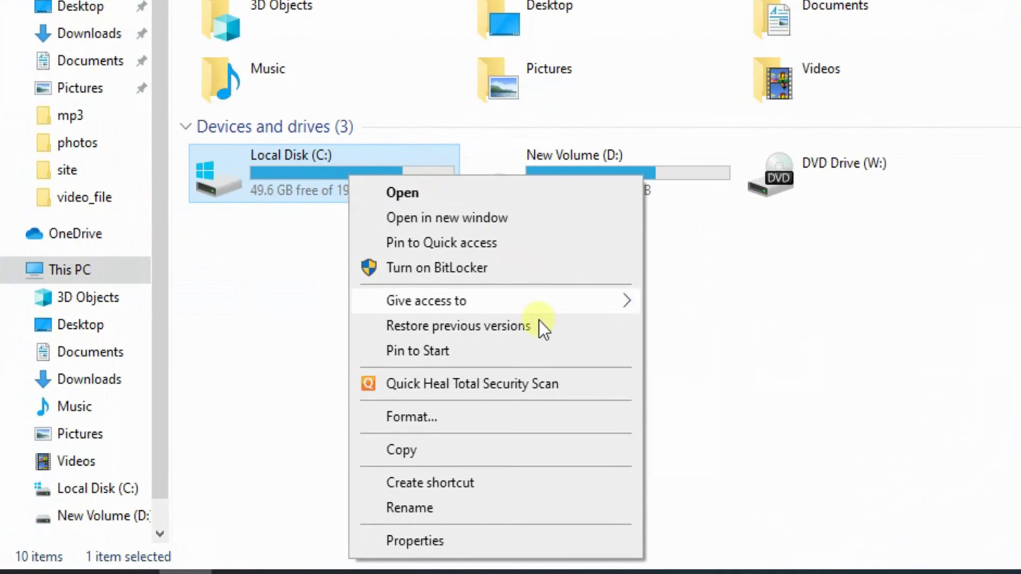
{"action": "left_click", "coordinate": [422, 544]}
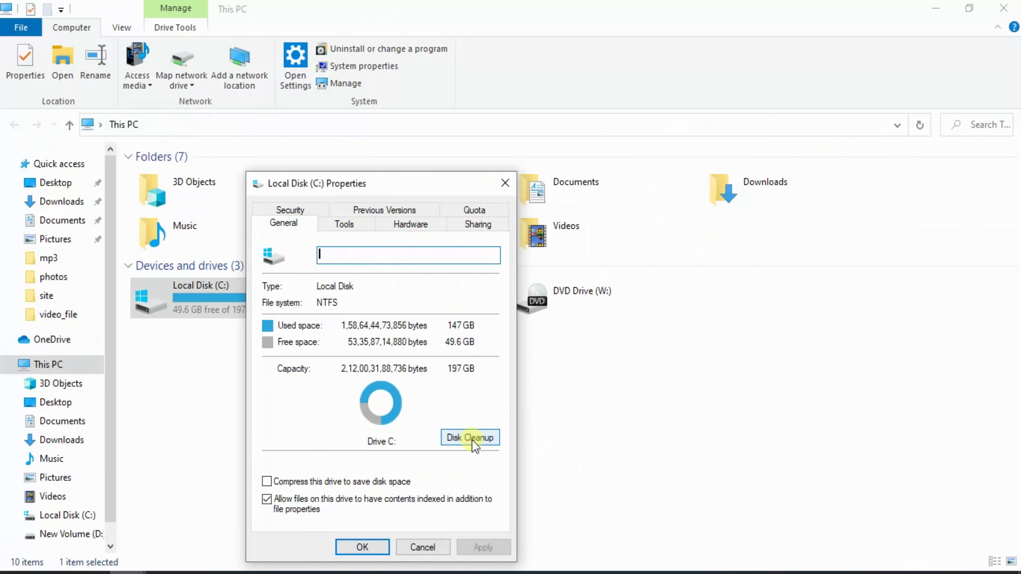
{"action": "left_click", "coordinate": [472, 439]}
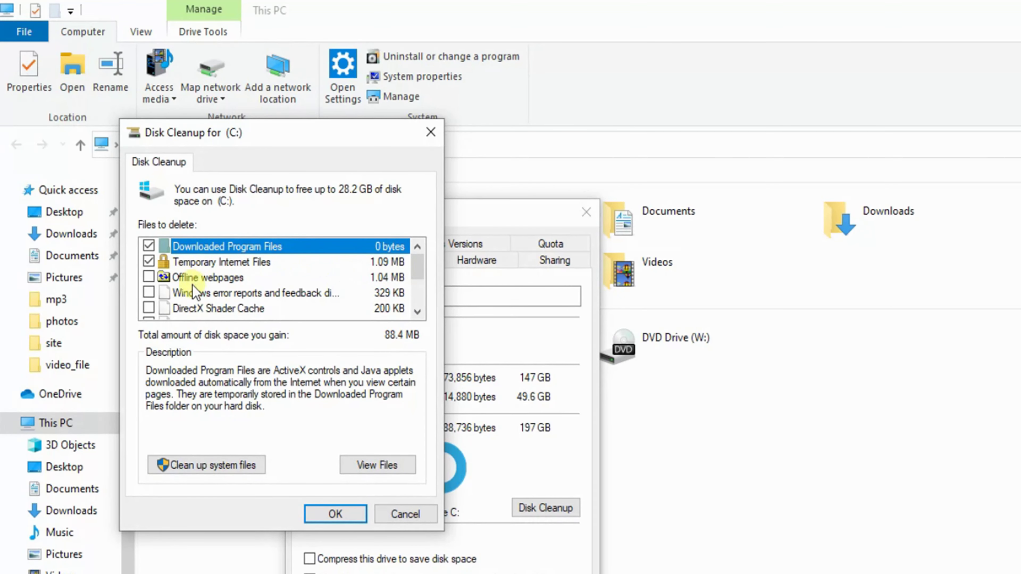
Review the Disk Cleanup categories and mark all of them for deletion, including Downloads, Recycle Bin, Temporary files and Thumbnails
{"action": "scroll", "coordinate": [190, 290], "scroll_direction": "down", "scroll_amount": 2}
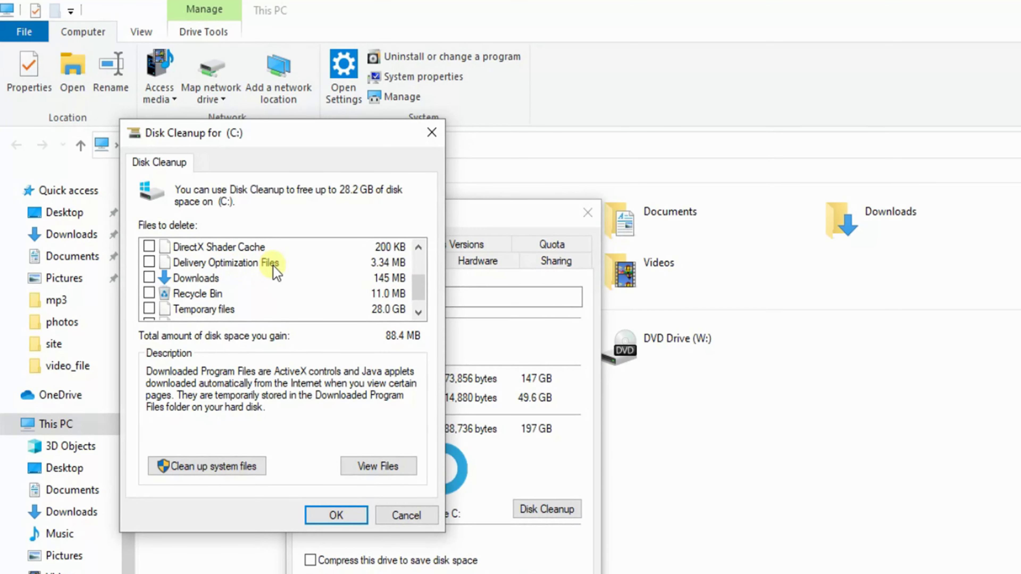
{"action": "left_click", "coordinate": [191, 281]}
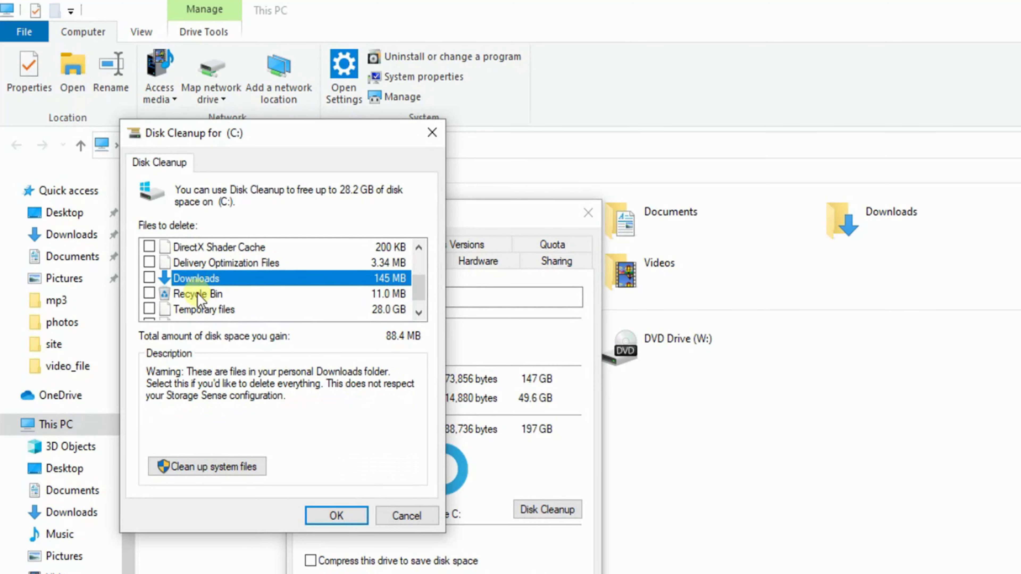
{"action": "left_click", "coordinate": [196, 295]}
{"action": "left_click", "coordinate": [198, 309]}
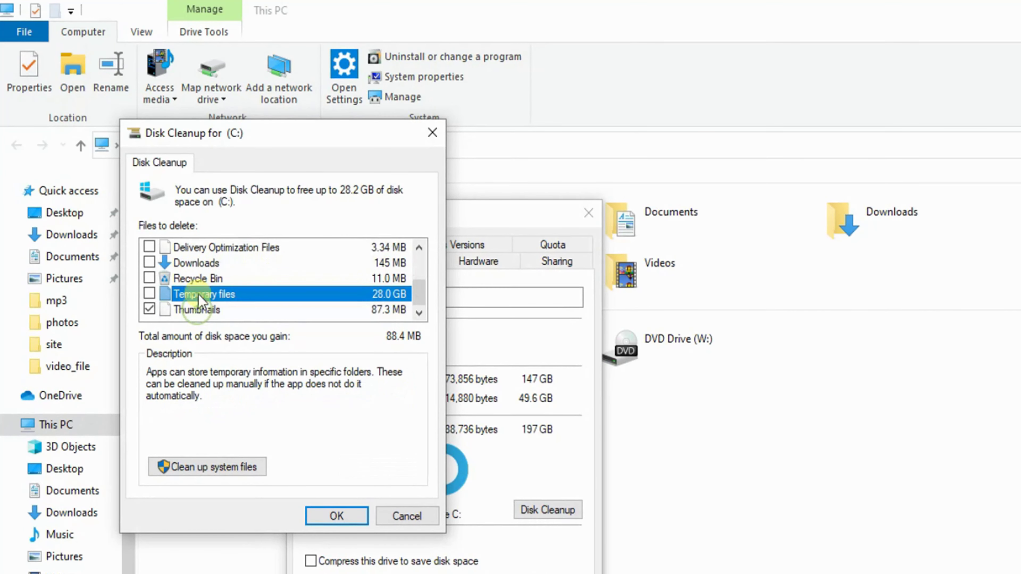
{"action": "left_click", "coordinate": [196, 311]}
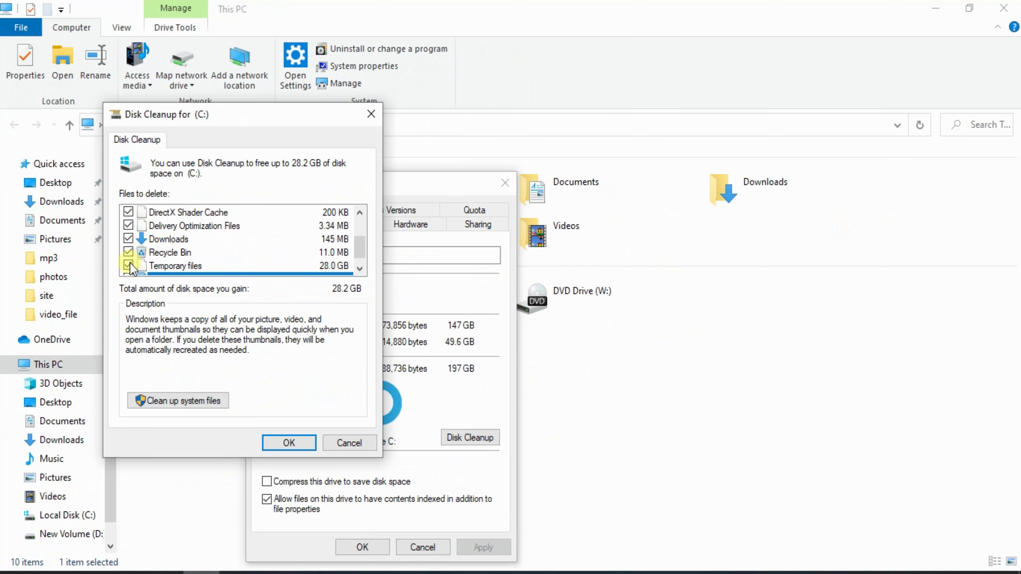
{"action": "left_click", "coordinate": [151, 310]}
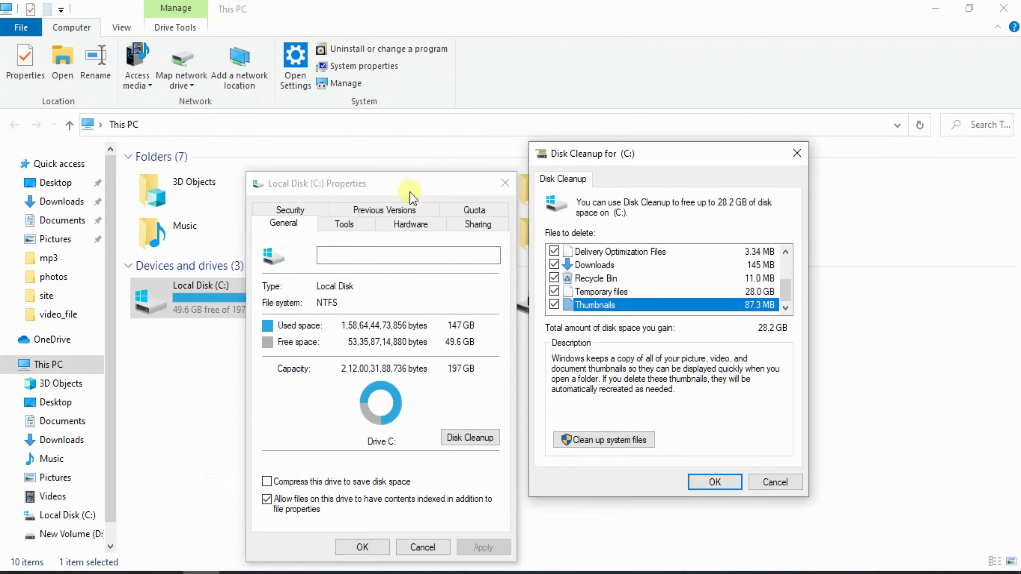
Move the drive properties and Disk Cleanup windows apart to compare the cleanup list with the C: drive's space
{"action": "left_click_drag", "start_coordinate": [412, 197], "coordinate": [504, 102]}
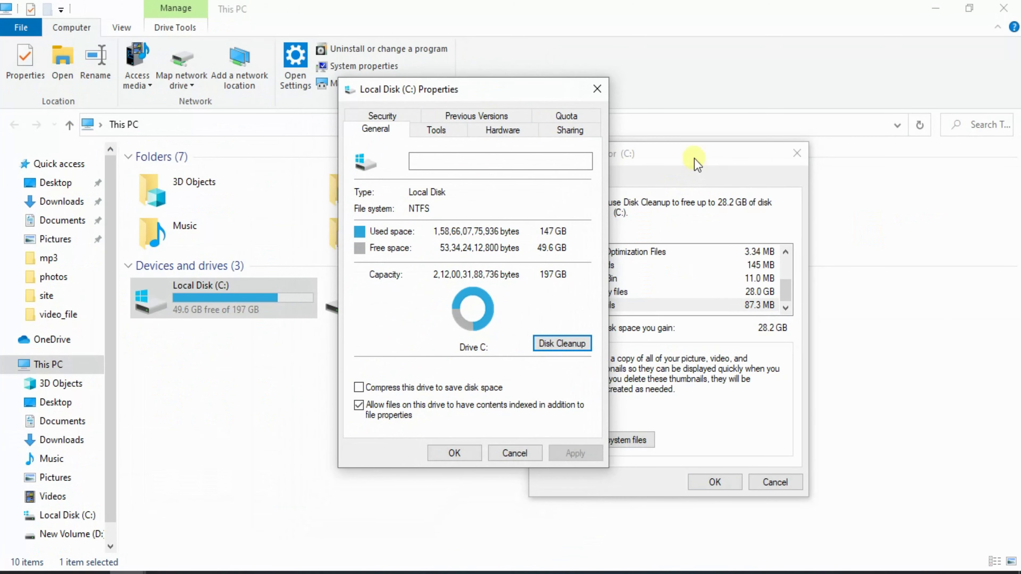
{"action": "left_click_drag", "start_coordinate": [697, 163], "coordinate": [828, 154]}
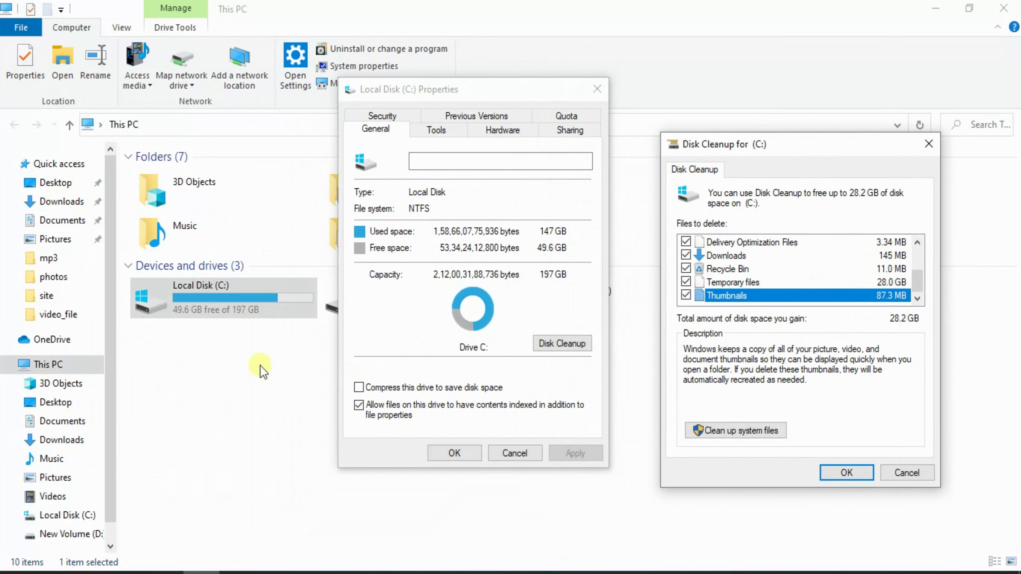
{"action": "left_click", "coordinate": [216, 294]}
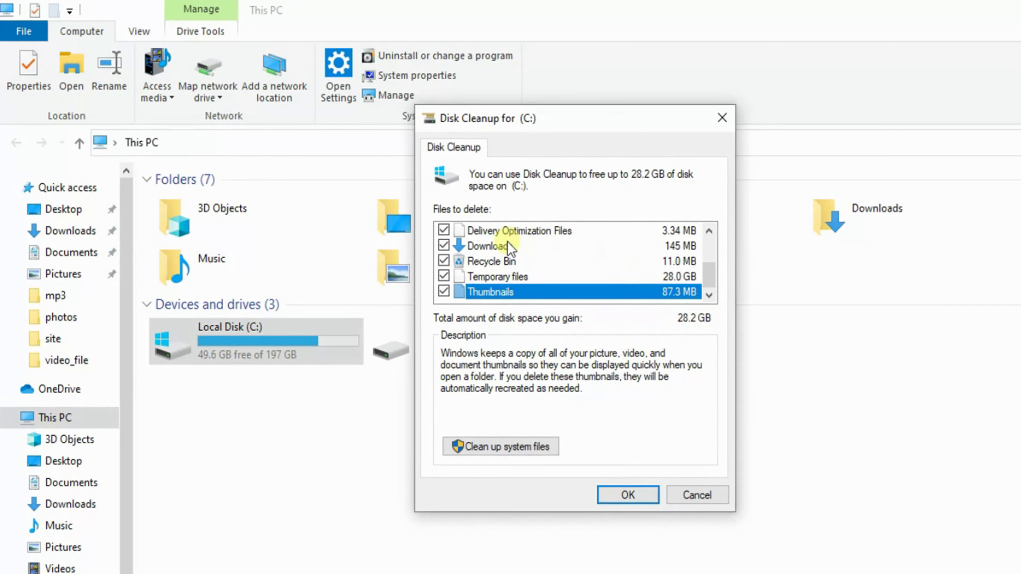
Exclude Downloads from the files to delete and permanently delete the other marked categories from drive C:
{"action": "scroll", "coordinate": [508, 243], "scroll_direction": "up", "scroll_amount": 2}
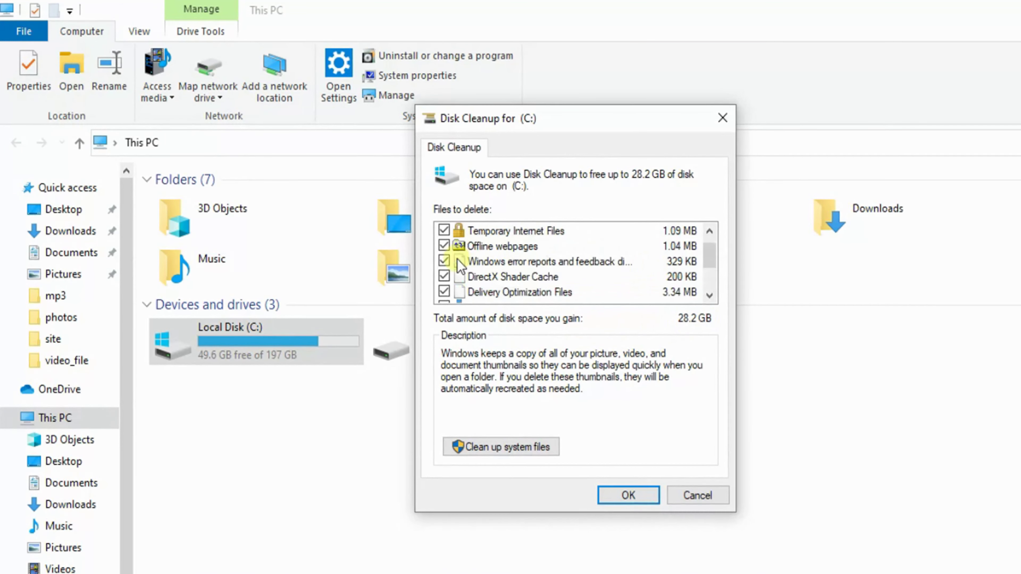
{"action": "scroll", "coordinate": [486, 255], "scroll_direction": "down", "scroll_amount": 3}
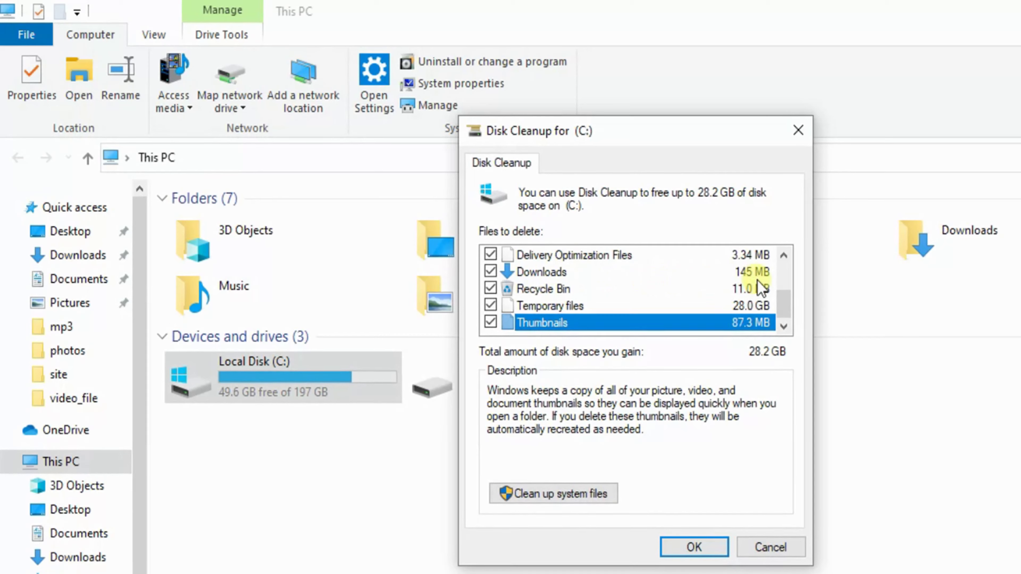
{"action": "left_click", "coordinate": [494, 274]}
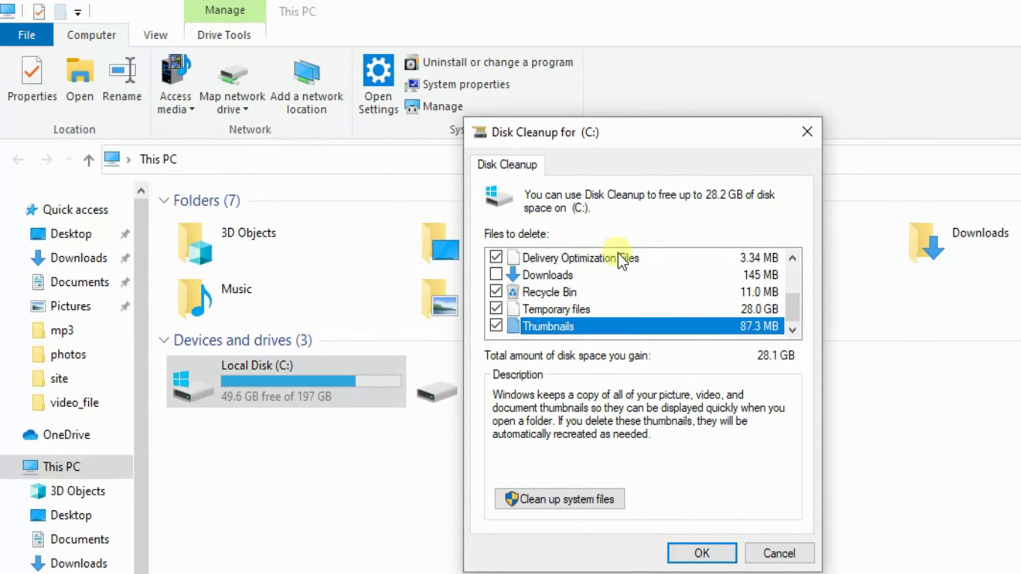
{"action": "scroll", "coordinate": [739, 298], "scroll_direction": "up", "scroll_amount": 2}
{"action": "scroll", "coordinate": [743, 289], "scroll_direction": "down", "scroll_amount": 2}
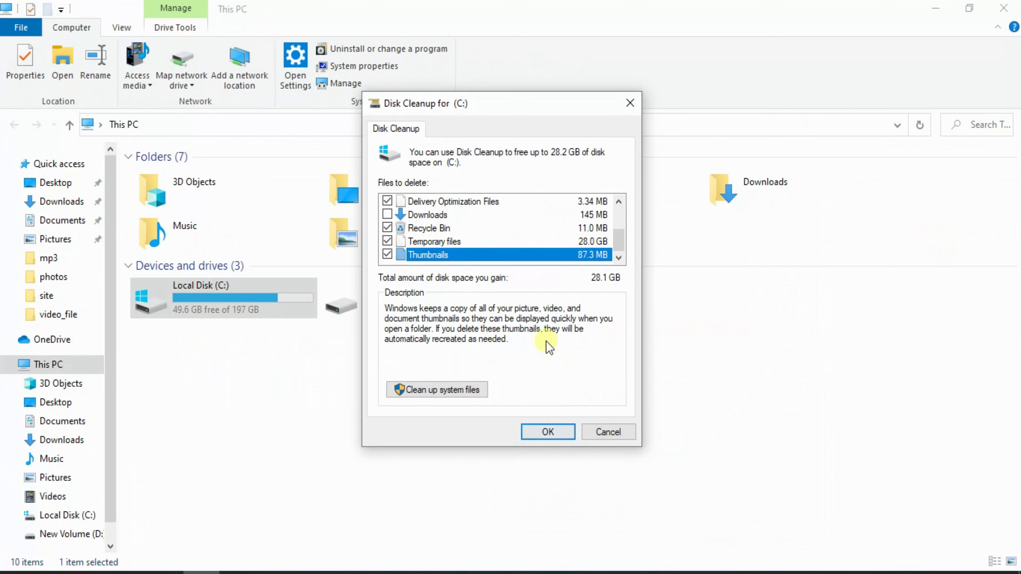
{"action": "left_click", "coordinate": [565, 435]}
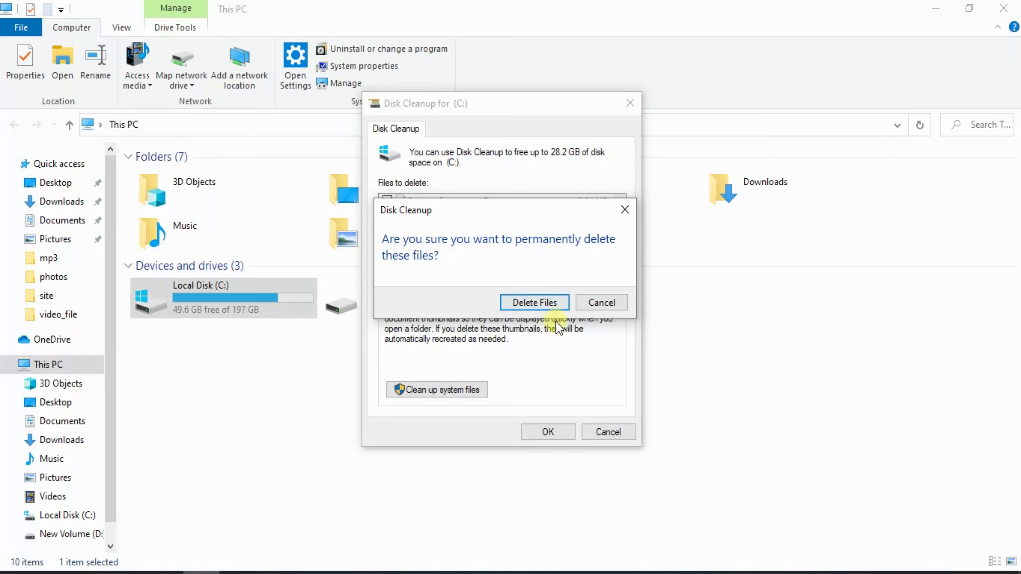
{"action": "left_click", "coordinate": [530, 305]}
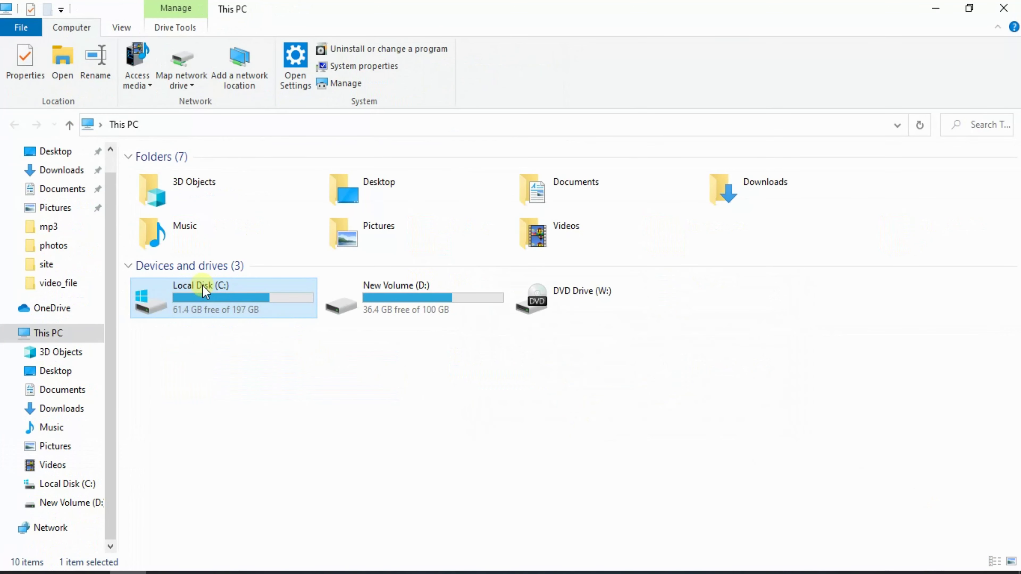
Reopen the properties of Local Disk (C:) and run Disk Cleanup on it again
{"action": "right_click", "coordinate": [199, 300]}
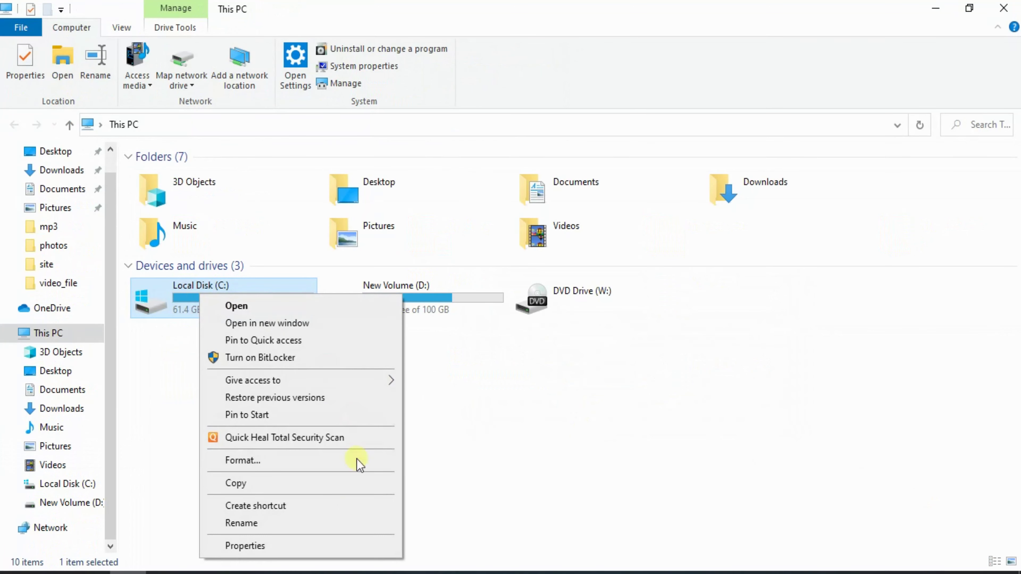
{"action": "left_click", "coordinate": [244, 547]}
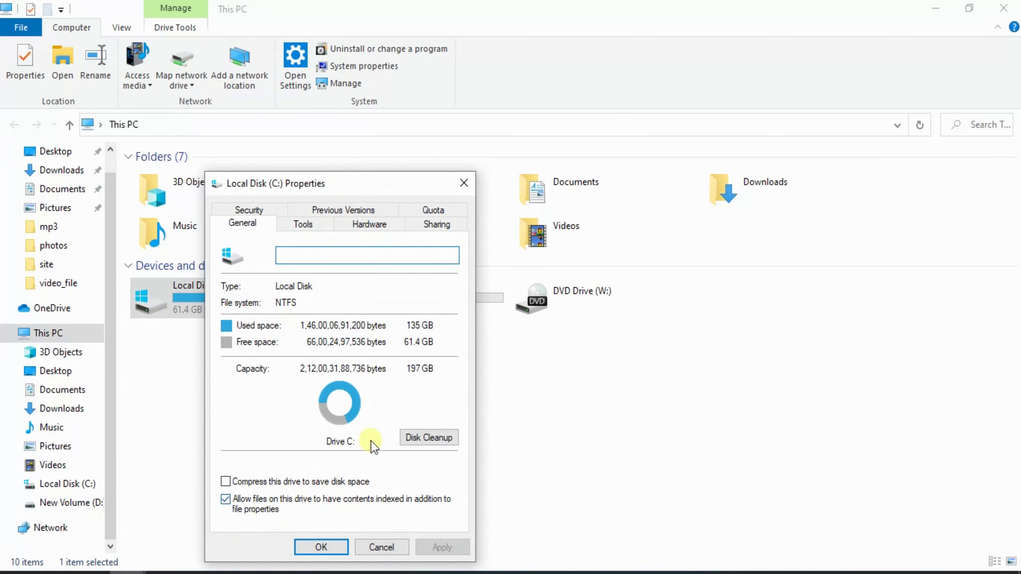
{"action": "left_click", "coordinate": [436, 440]}
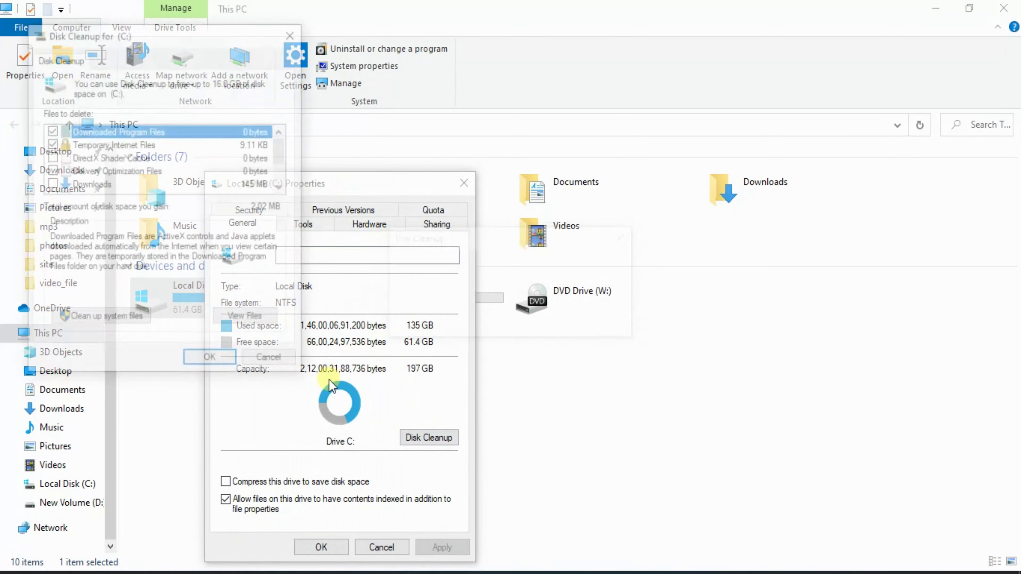
Add Temporary files to the cleanup selection and permanently delete the marked files
{"action": "scroll", "coordinate": [67, 174], "scroll_direction": "down", "scroll_amount": 1}
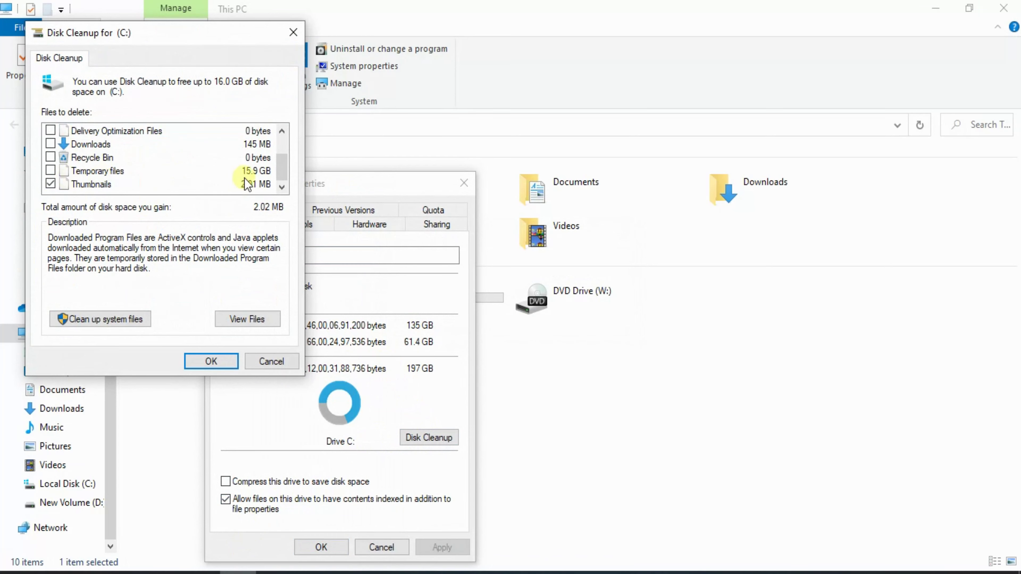
{"action": "left_click", "coordinate": [50, 171]}
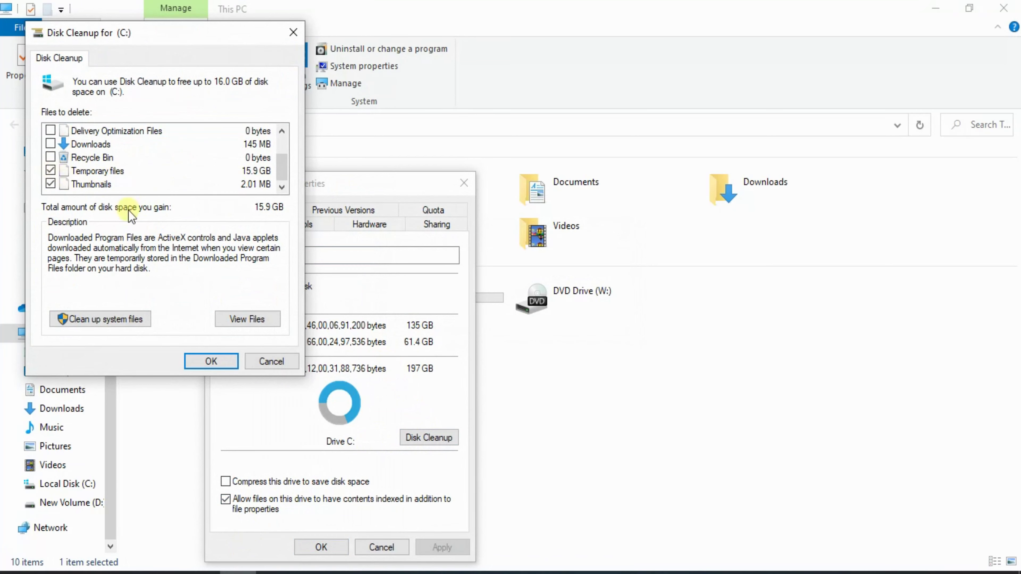
{"action": "left_click", "coordinate": [209, 361]}
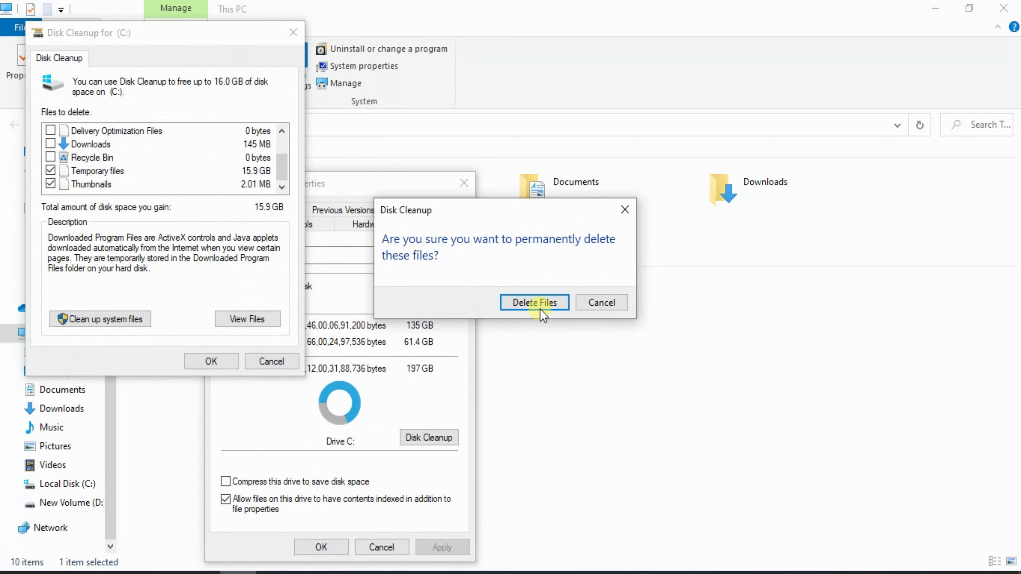
{"action": "left_click", "coordinate": [538, 302]}
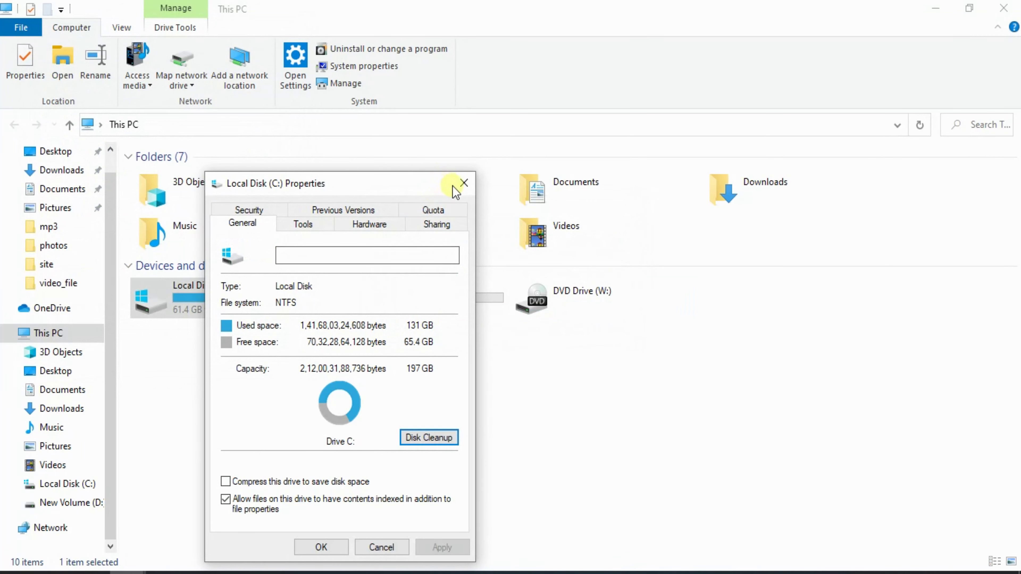
Close the drive properties, refresh This PC and check the free space on Local Disk (C:)
{"action": "left_click", "coordinate": [464, 182]}
{"action": "right_click", "coordinate": [285, 391]}
{"action": "left_click", "coordinate": [317, 453]}
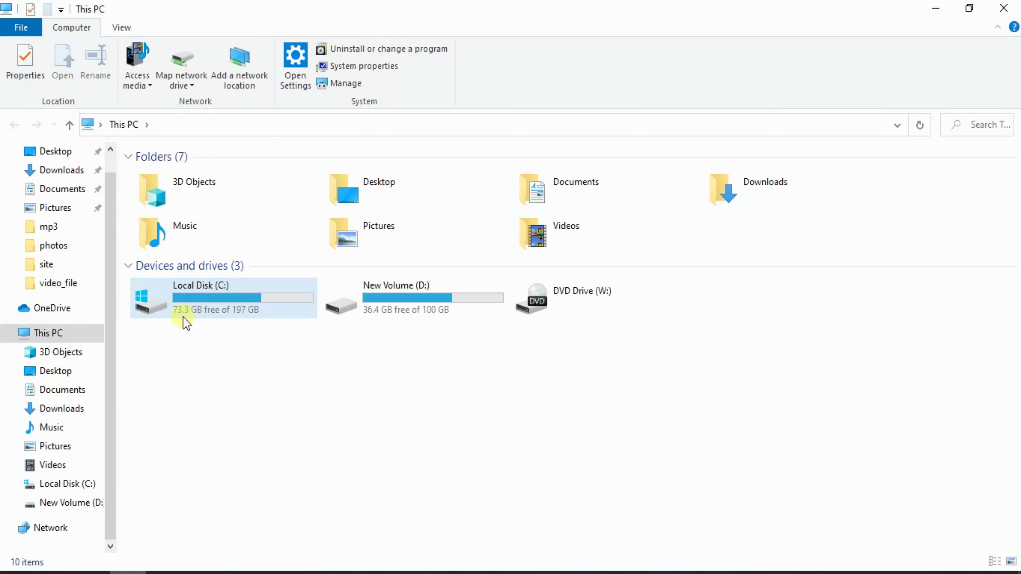
{"action": "mouse_move", "coordinate": [194, 317]}
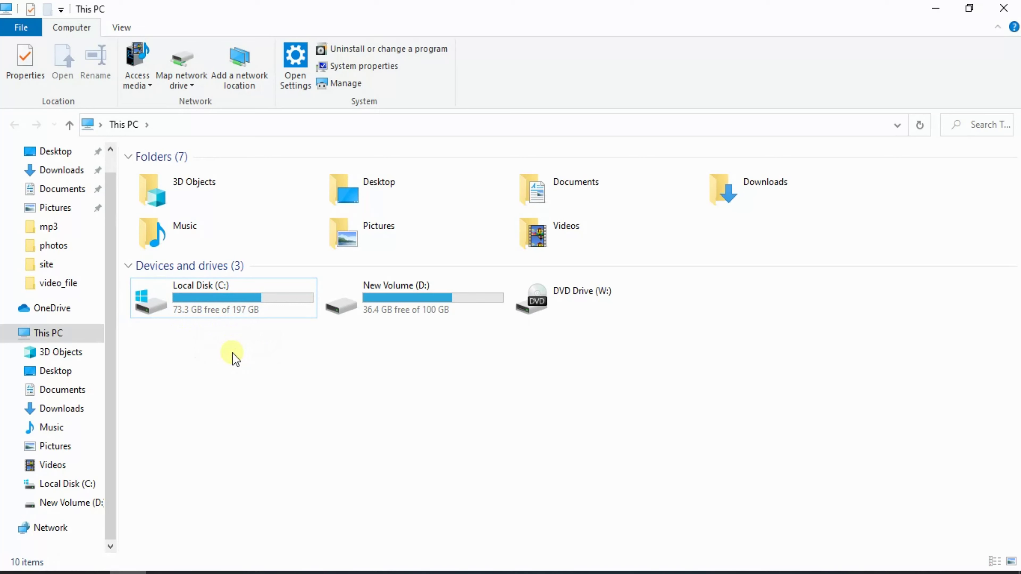
{"action": "left_click", "coordinate": [238, 304]}
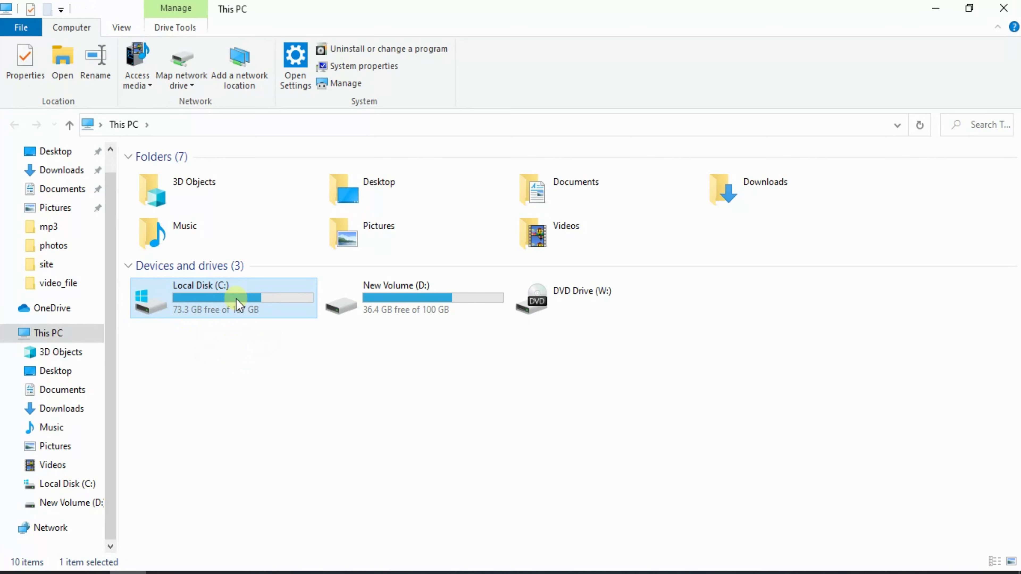
Open the user's temporary files folder by running %temp% from the Run dialog
{"action": "key", "text": "super+r"}
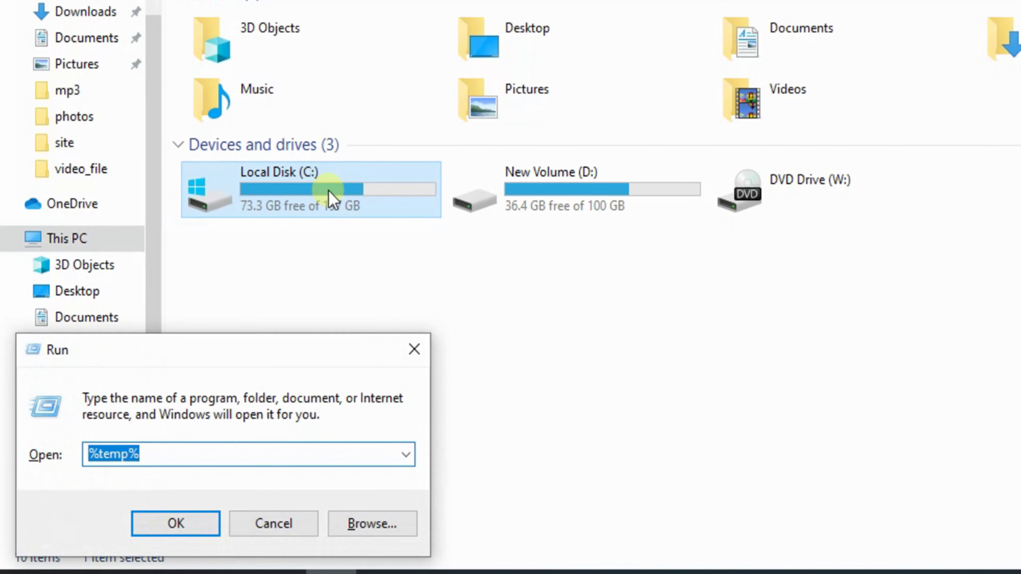
{"action": "type", "text": "%tem"}
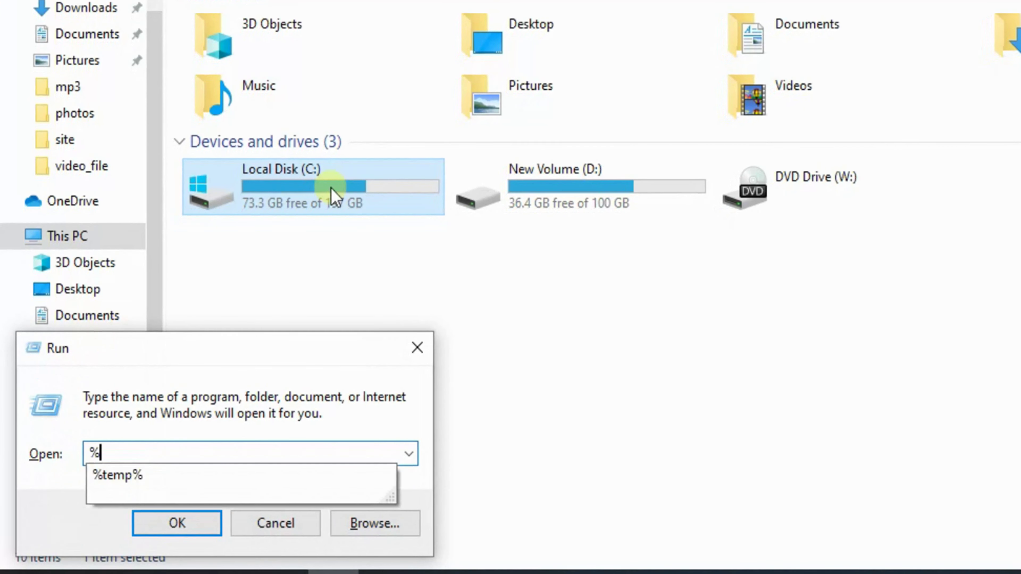
{"action": "type", "text": "p%"}
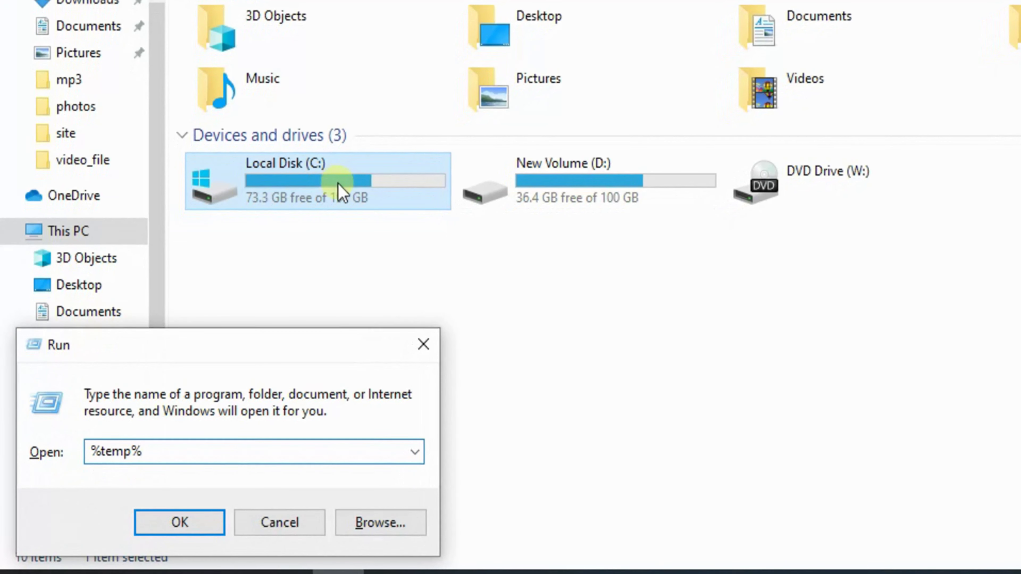
{"action": "left_click", "coordinate": [192, 522]}
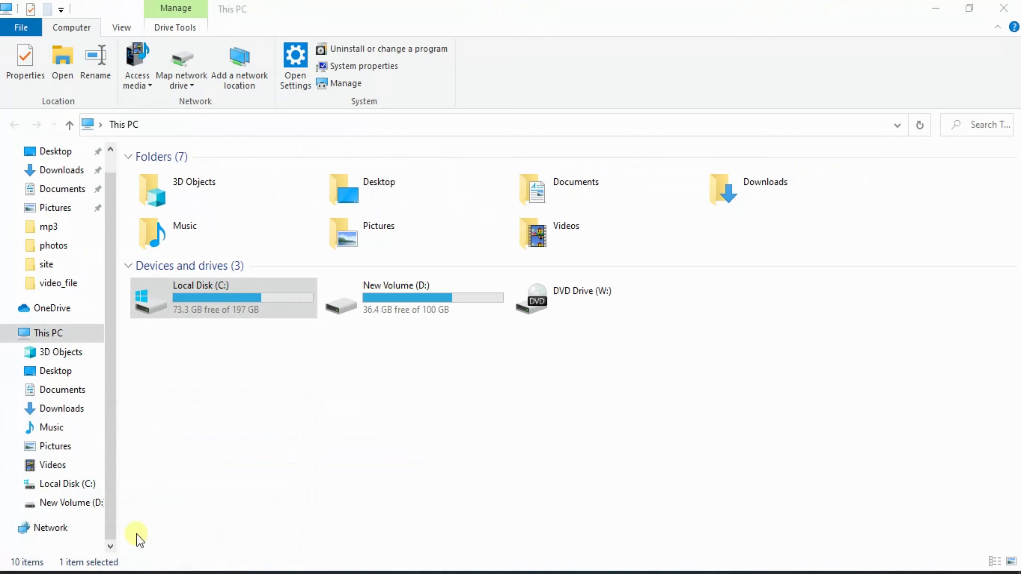
Select all items in the Temp folder, delete them permanently and skip the file that is in use
{"action": "scroll", "coordinate": [235, 200], "scroll_direction": "down", "scroll_amount": 5}
{"action": "scroll", "coordinate": [235, 303], "scroll_direction": "up", "scroll_amount": 5}
{"action": "scroll", "coordinate": [227, 362], "scroll_direction": "down", "scroll_amount": 5}
{"action": "scroll", "coordinate": [220, 388], "scroll_direction": "up", "scroll_amount": 5}
{"action": "left_click", "coordinate": [237, 330]}
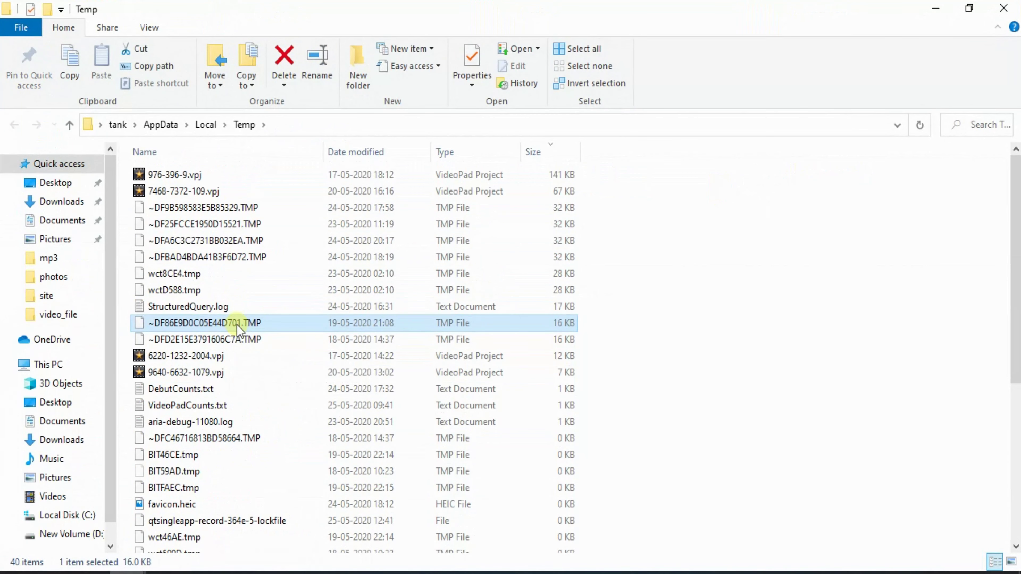
{"action": "key", "text": "ctrl+a"}
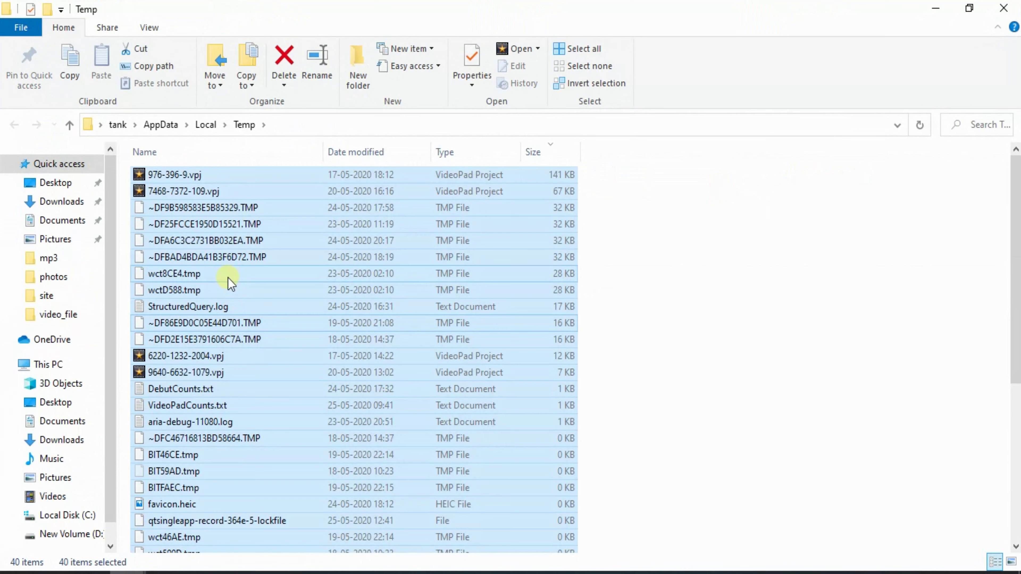
{"action": "right_click", "coordinate": [228, 278]}
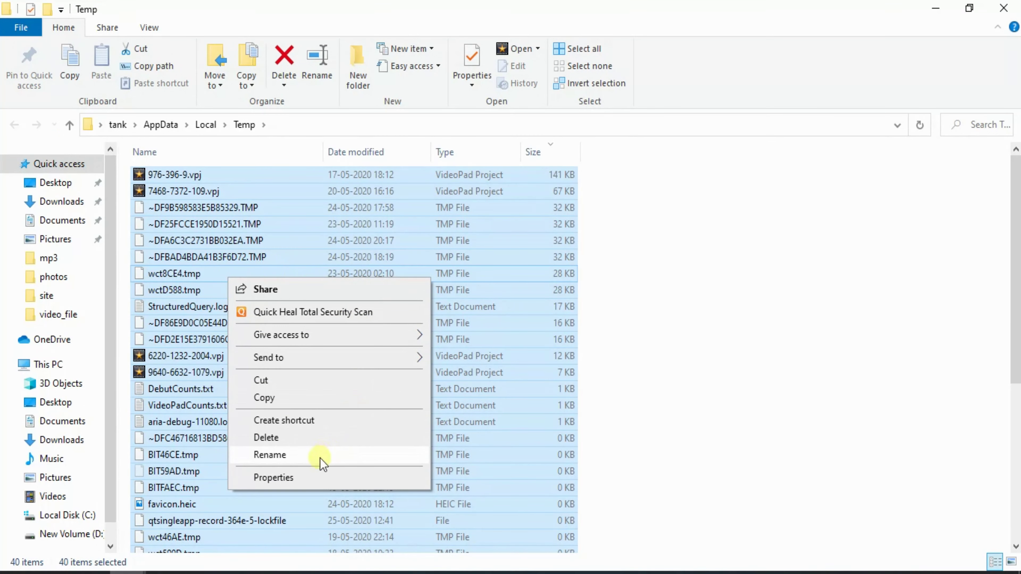
{"action": "left_click", "coordinate": [305, 439]}
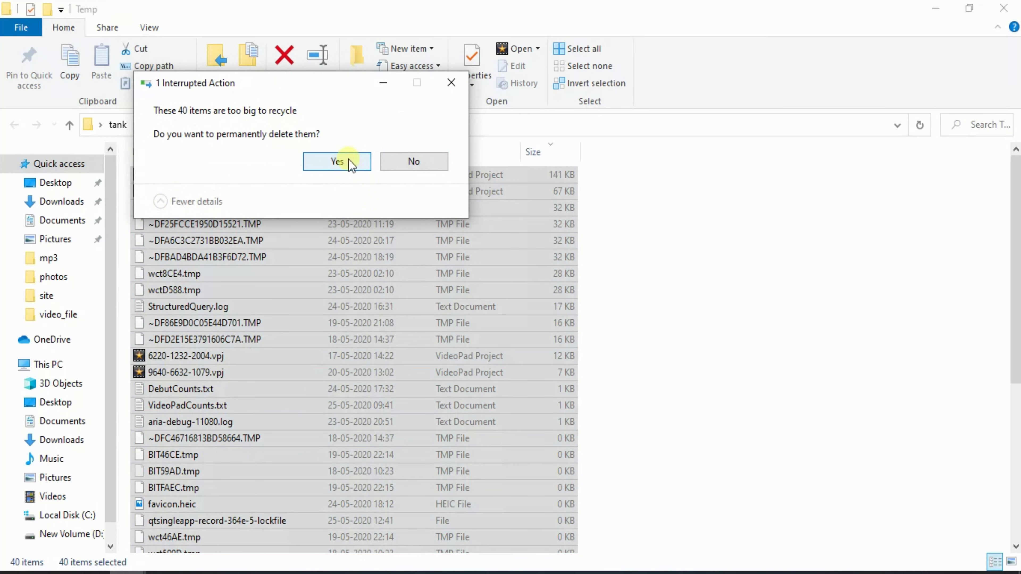
{"action": "left_click", "coordinate": [349, 161]}
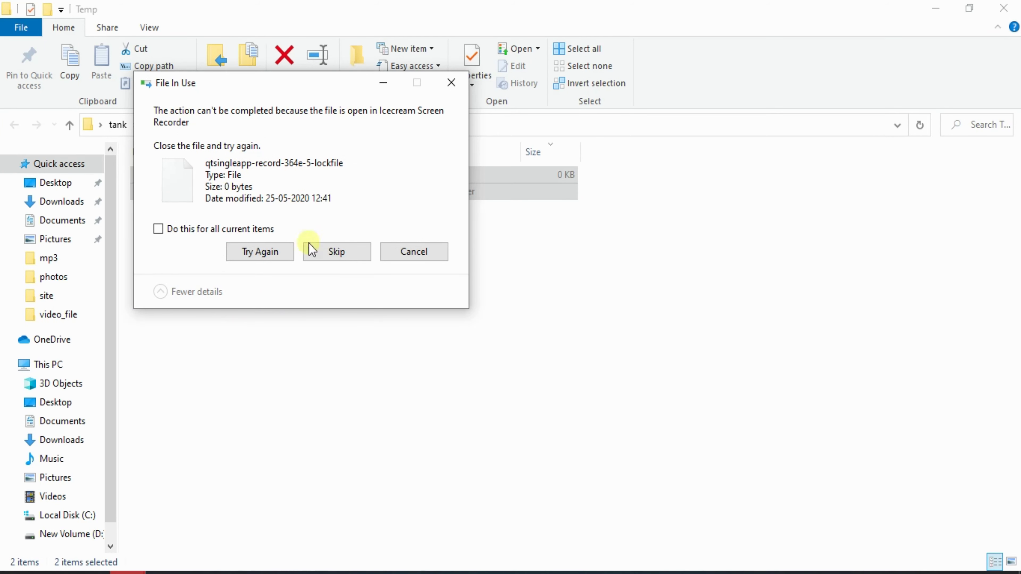
{"action": "left_click", "coordinate": [356, 256]}
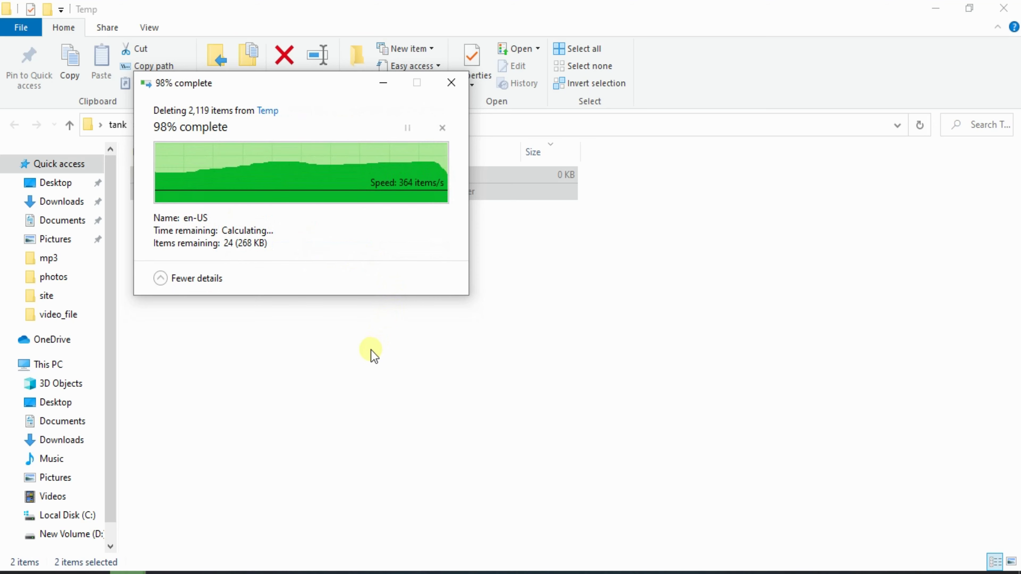
Reopen the Temp folder from its parent to check what remains, and return to This PC
{"action": "key", "text": "alt+Up"}
{"action": "double_click", "coordinate": [182, 455]}
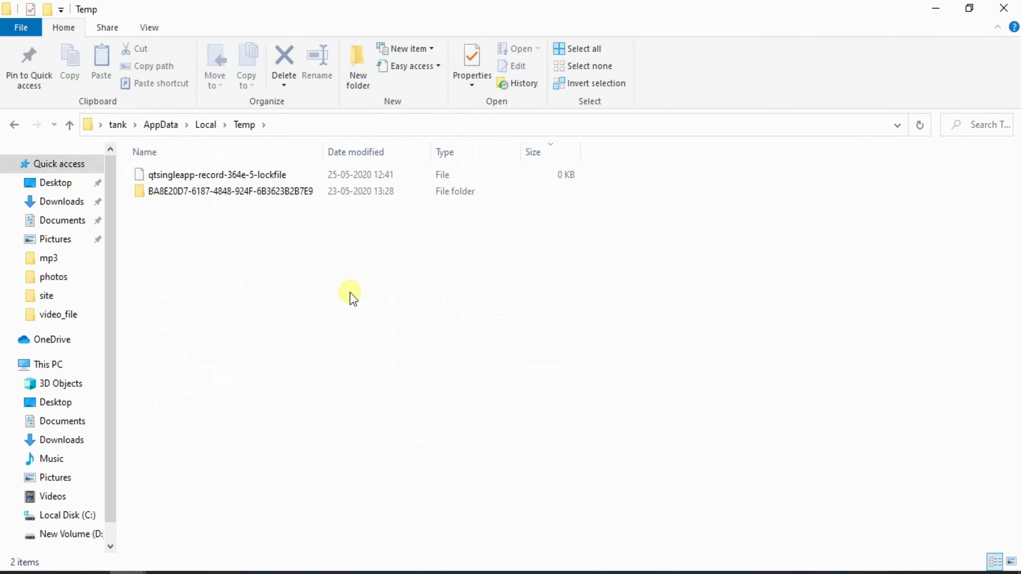
{"action": "key", "text": "alt+Up"}
{"action": "key", "text": "alt+Up"}
{"action": "key", "text": "alt+Up"}
{"action": "key", "text": "alt+Up"}
{"action": "key", "text": "alt+Up"}
{"action": "key", "text": "alt+Up"}
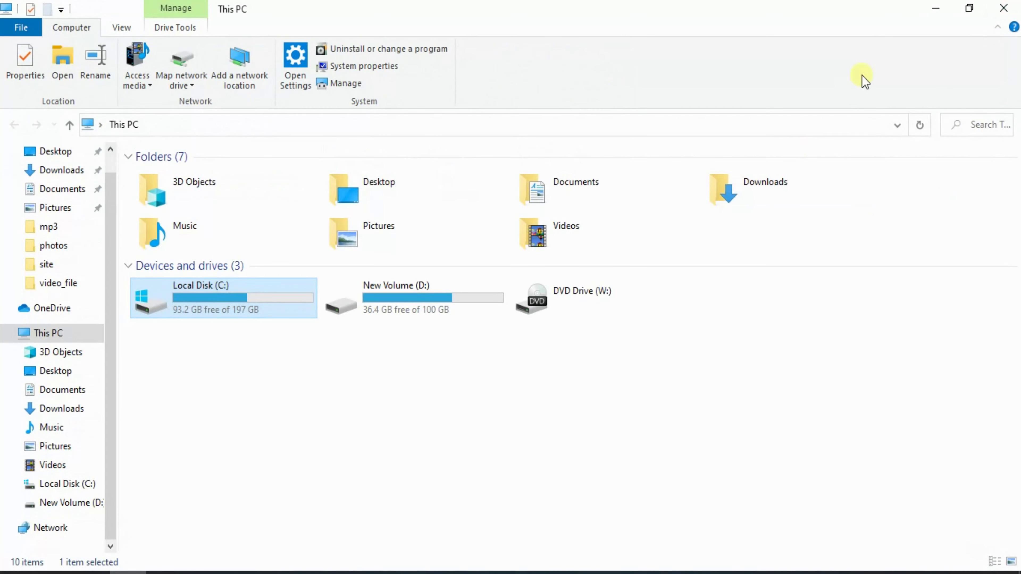
Refresh This PC, check the free space on Local Disk (C:) and close the window
{"action": "right_click", "coordinate": [194, 390]}
{"action": "left_click", "coordinate": [242, 454]}
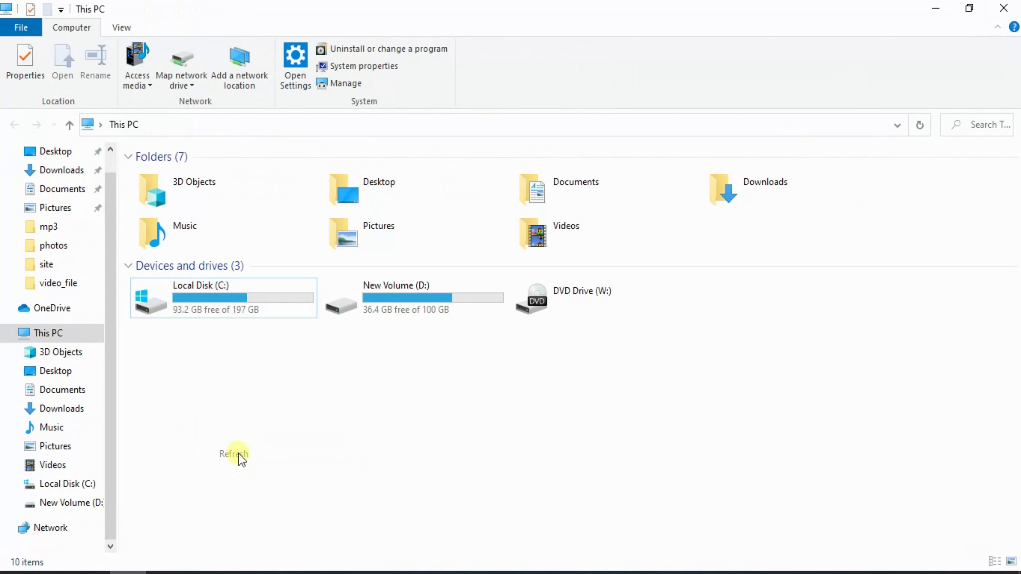
{"action": "left_click", "coordinate": [224, 322]}
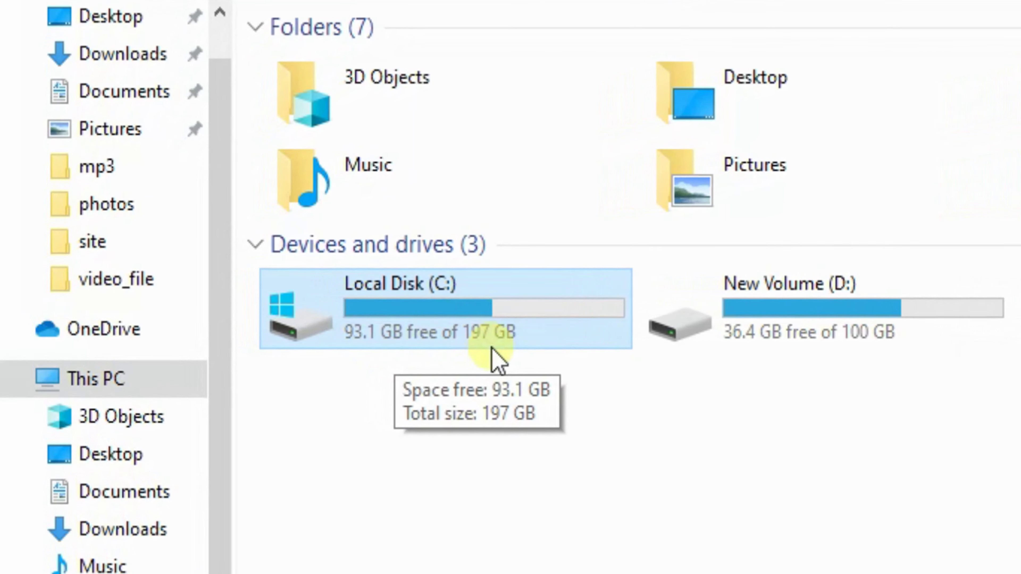
{"action": "left_click", "coordinate": [1005, 8]}
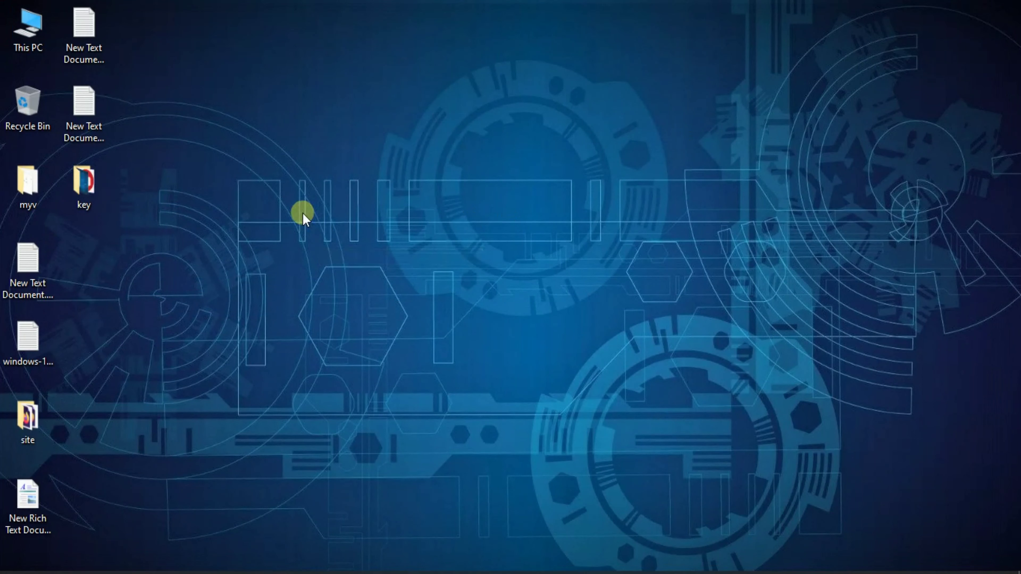
Launch Disk Cleanup by running cleanmgr from the Run dialog
{"action": "key", "text": "super+r"}
{"action": "left_click", "coordinate": [296, 410]}
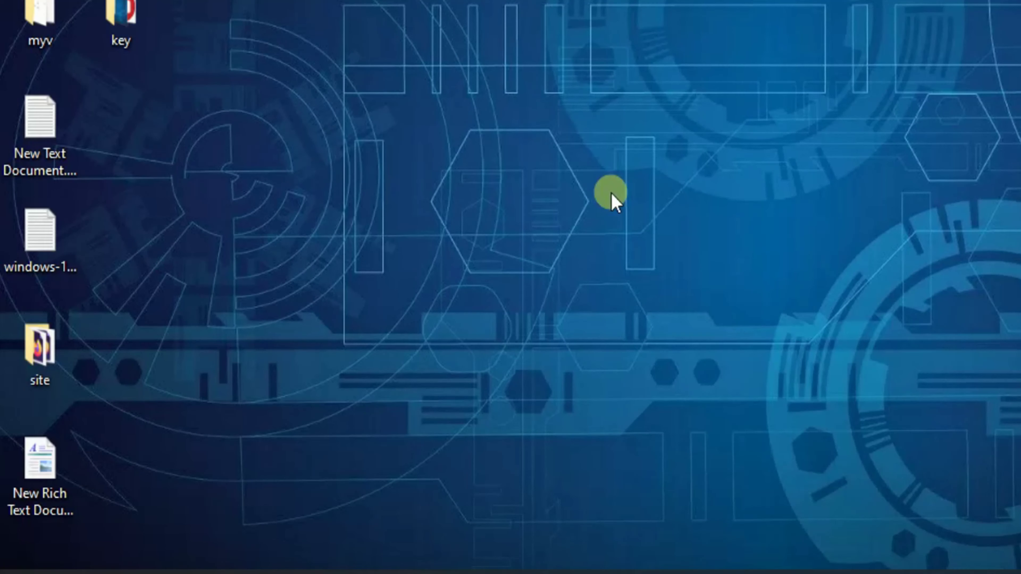
{"action": "key", "text": "super+r"}
{"action": "type", "text": "cl"}
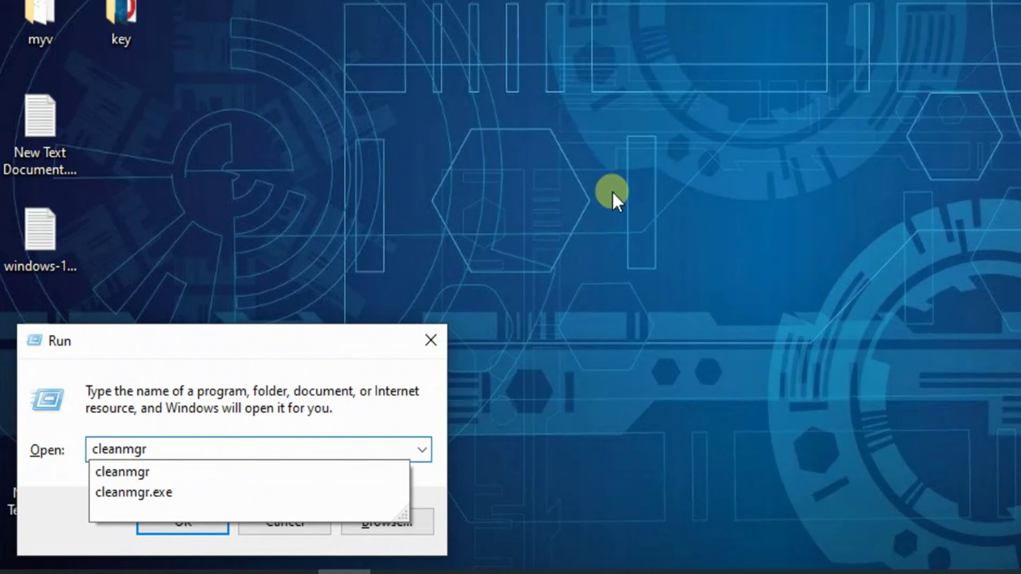
{"action": "key", "text": "Return"}
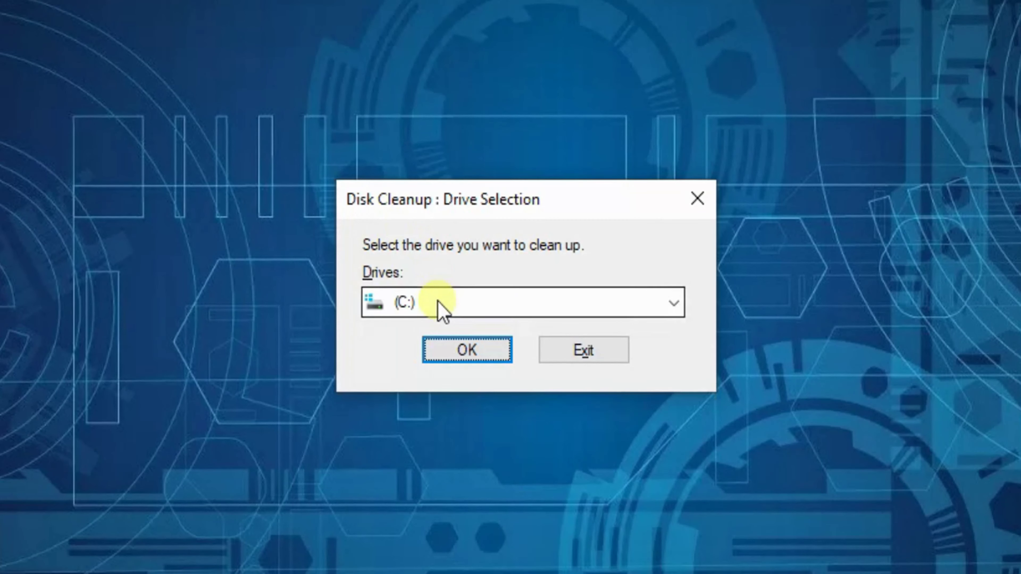
Choose drive (C:) for the cleanup and start the scan
{"action": "left_click", "coordinate": [440, 310]}
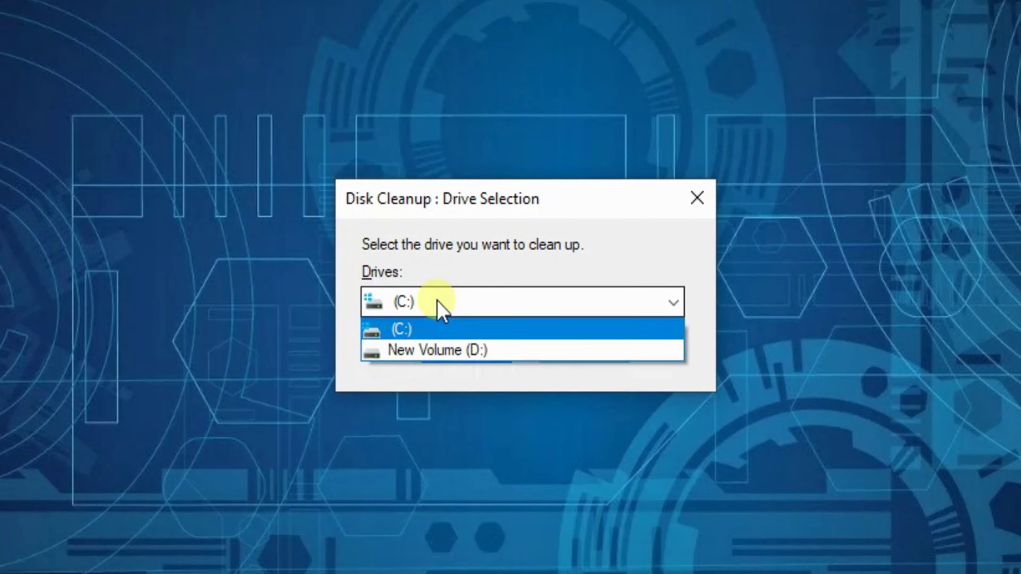
{"action": "left_click", "coordinate": [440, 326]}
{"action": "left_click", "coordinate": [480, 353]}
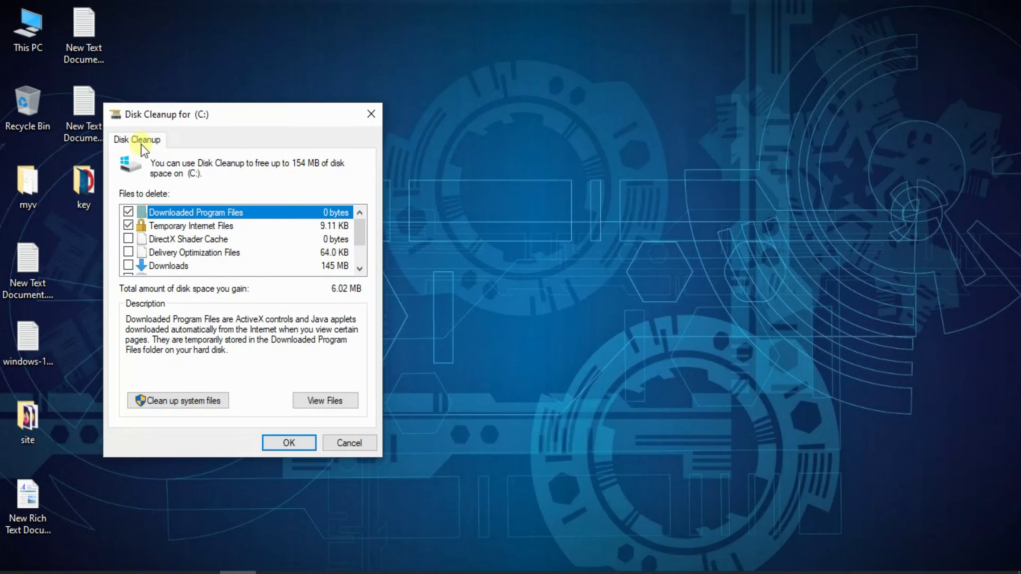
Review the file categories offered for deletion on (C:), cancel Disk Cleanup and refresh the desktop
{"action": "scroll", "coordinate": [219, 253], "scroll_direction": "down", "scroll_amount": 1}
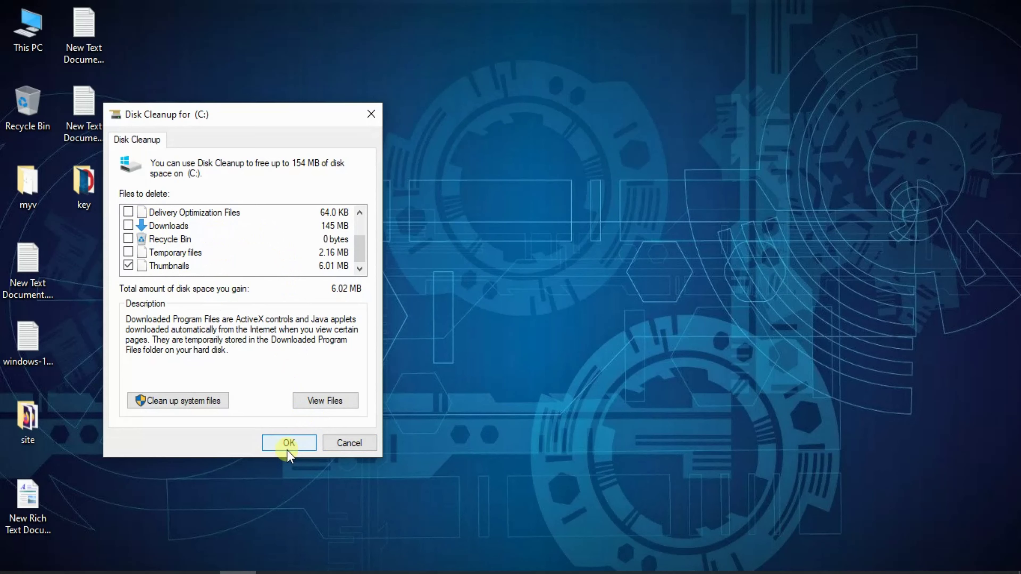
{"action": "left_click", "coordinate": [367, 442]}
{"action": "right_click", "coordinate": [423, 277]}
{"action": "left_click", "coordinate": [463, 321]}
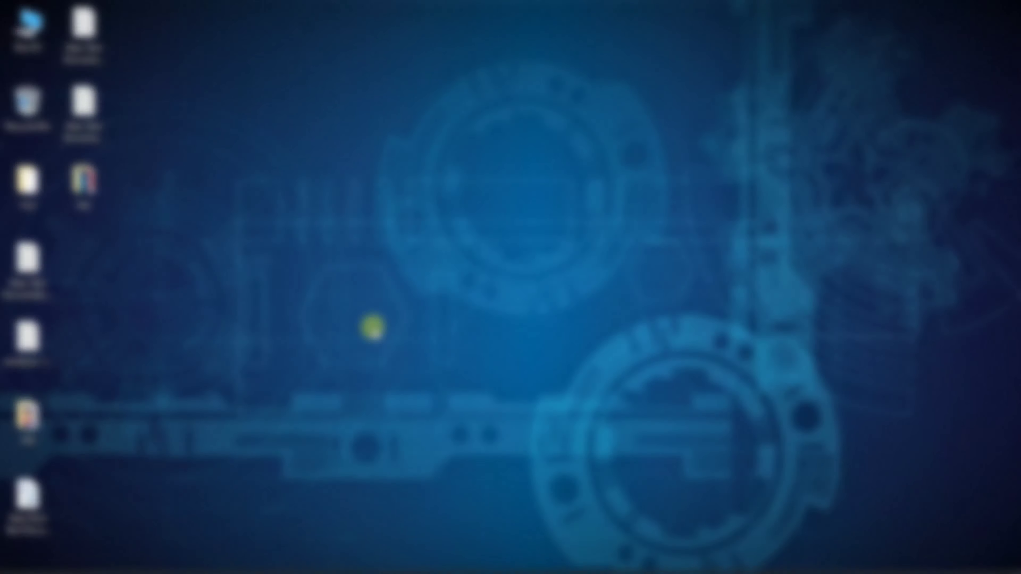